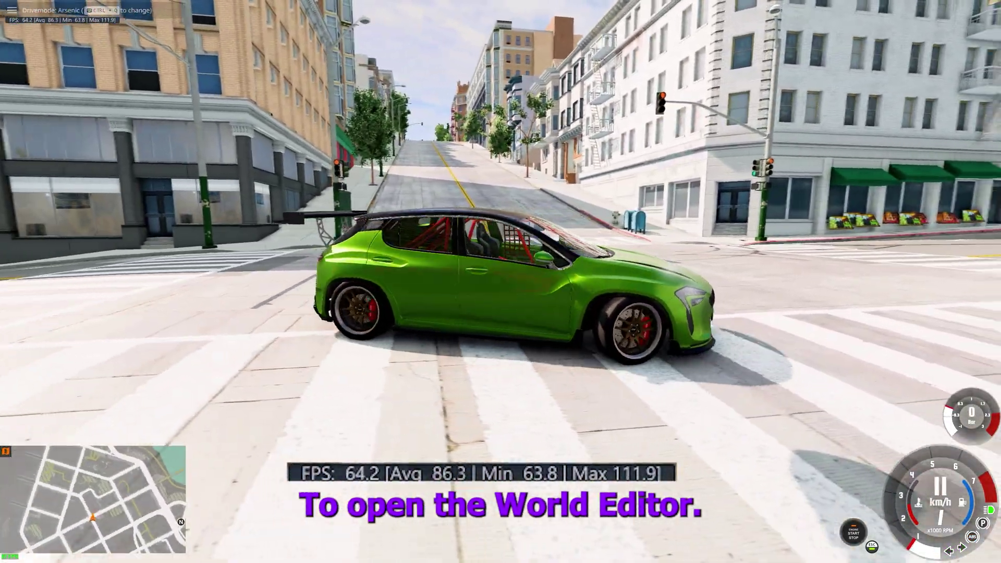
Open the World Editor with F11 and show theLevelInfo's parameters to edit visible distance
key(F11)
text(thelevel)
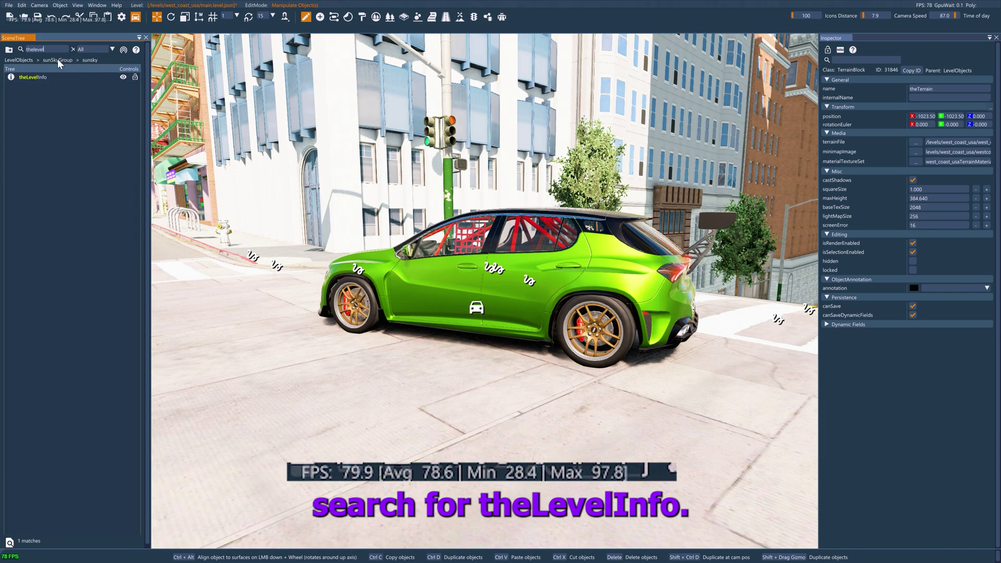
click(46, 77)
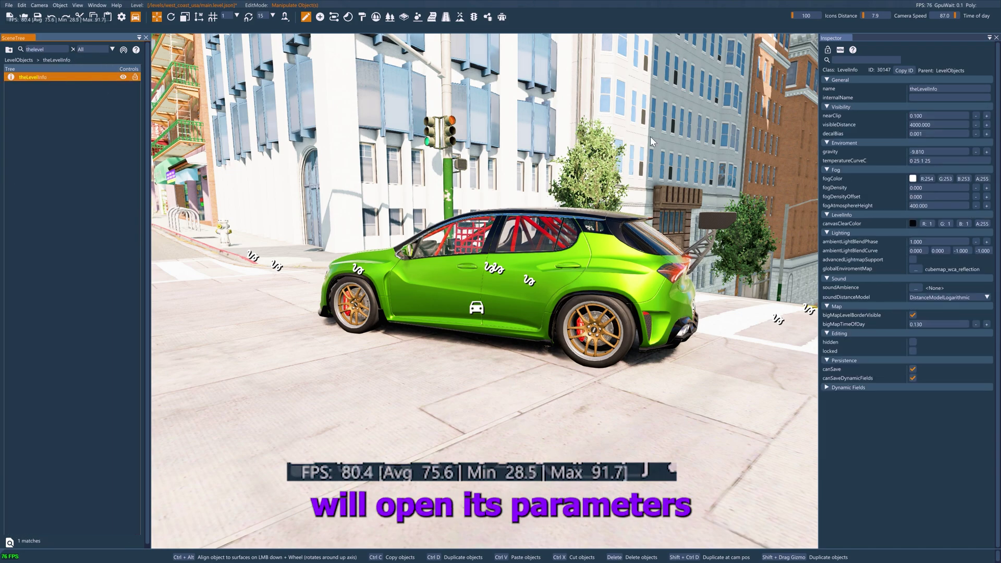
click(911, 124)
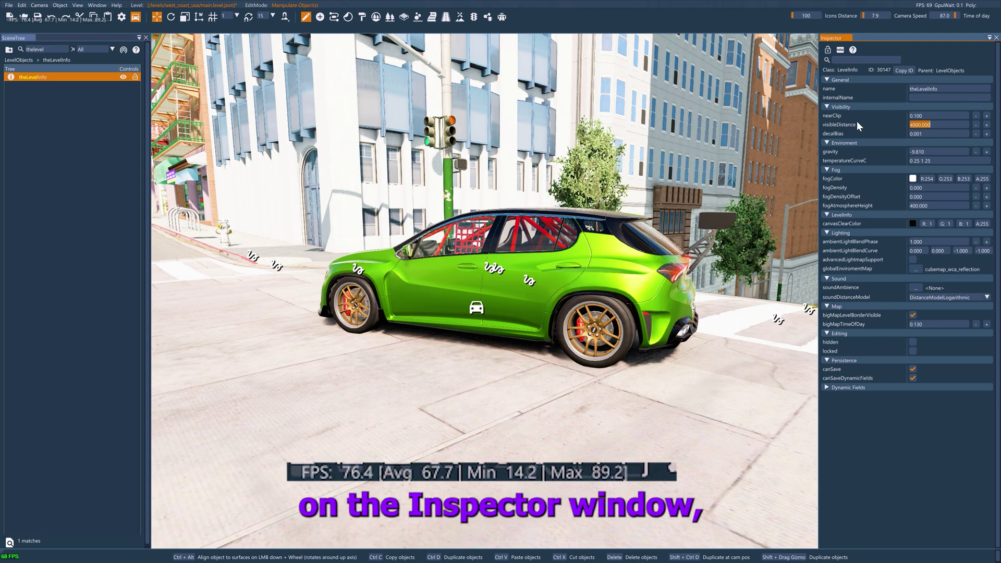
mouse_move(722, 225)
mouse_down()
mouse_move(501, 313)
mouse_move(506, 271)
mouse_up()
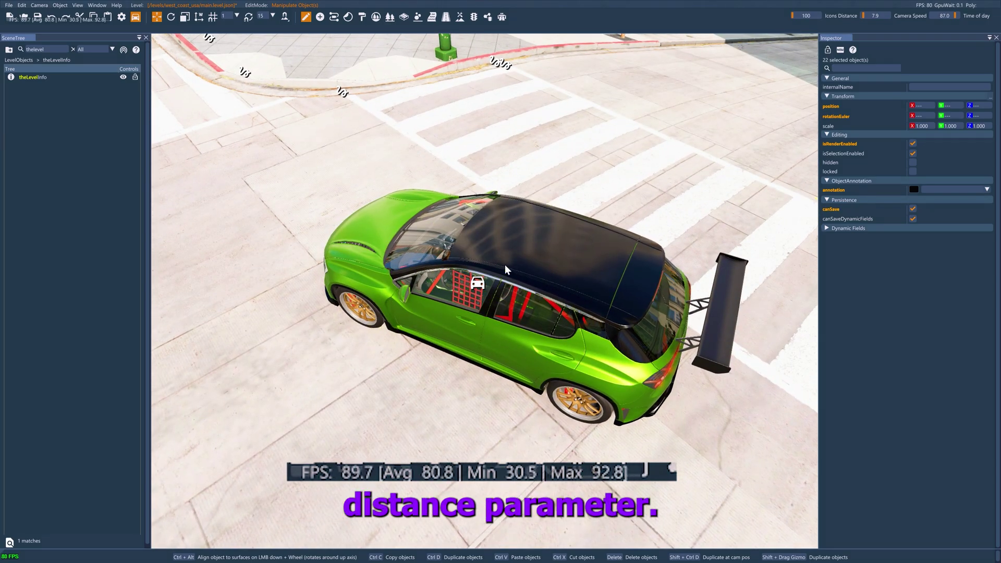
drag(506, 271, 500, 313)
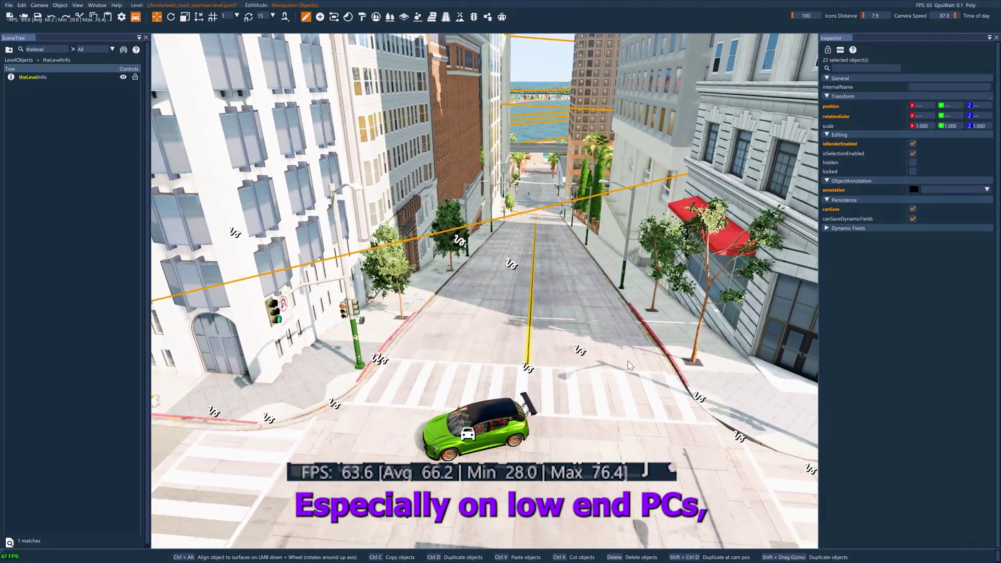
Reselect theLevelInfo and nudge its visible distance down from 4000 to about 3999
click(854, 347)
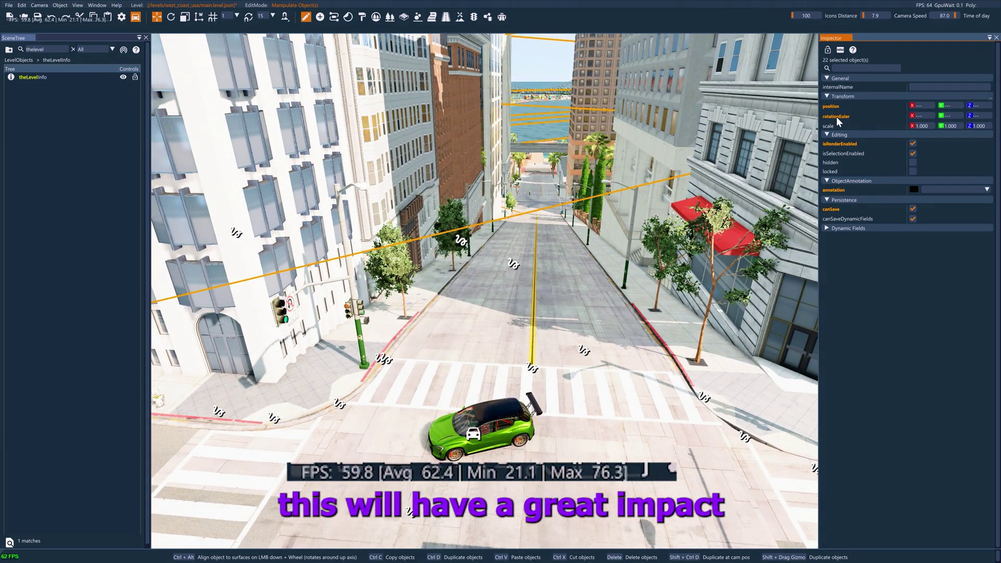
click(33, 77)
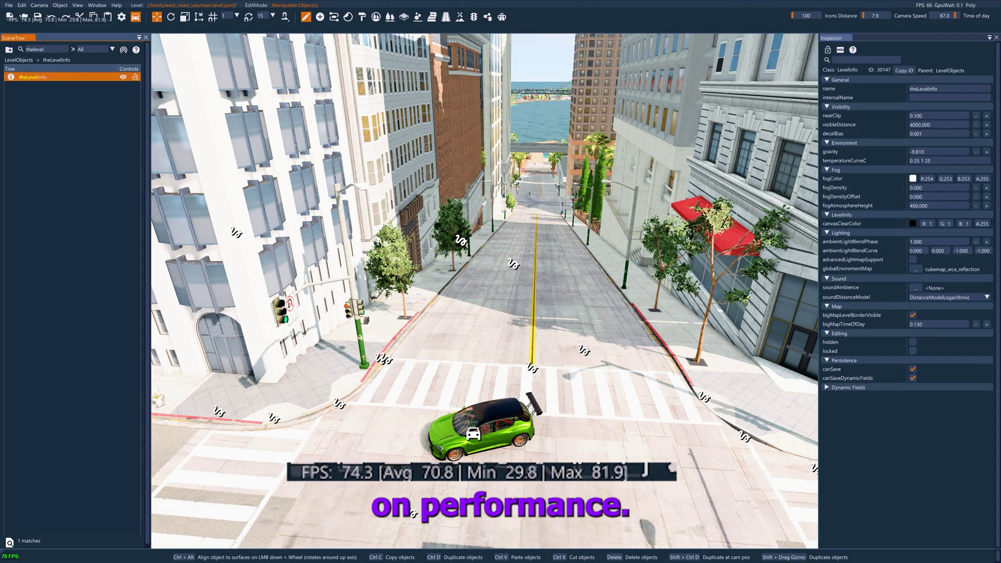
click(976, 124)
click(977, 125)
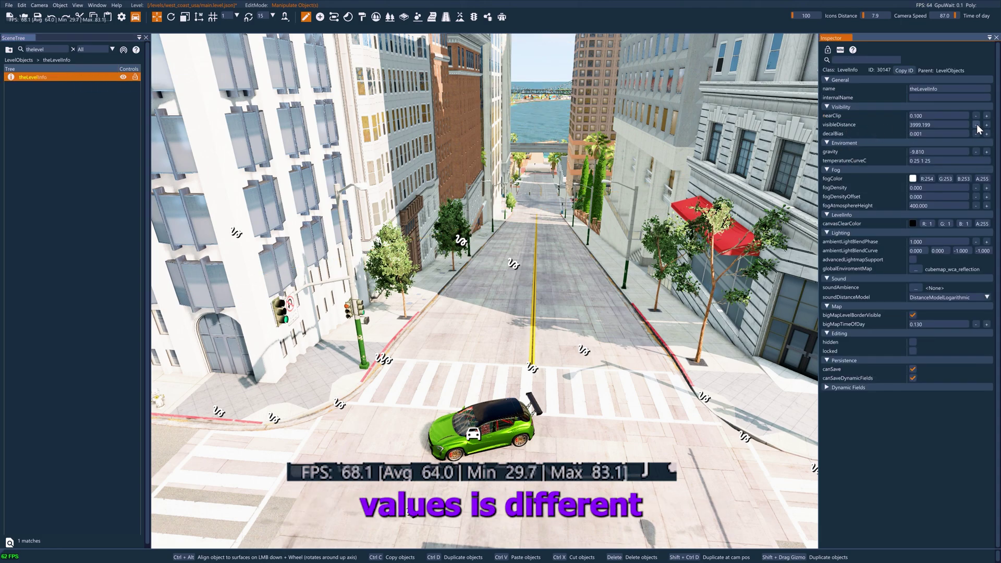
click(927, 125)
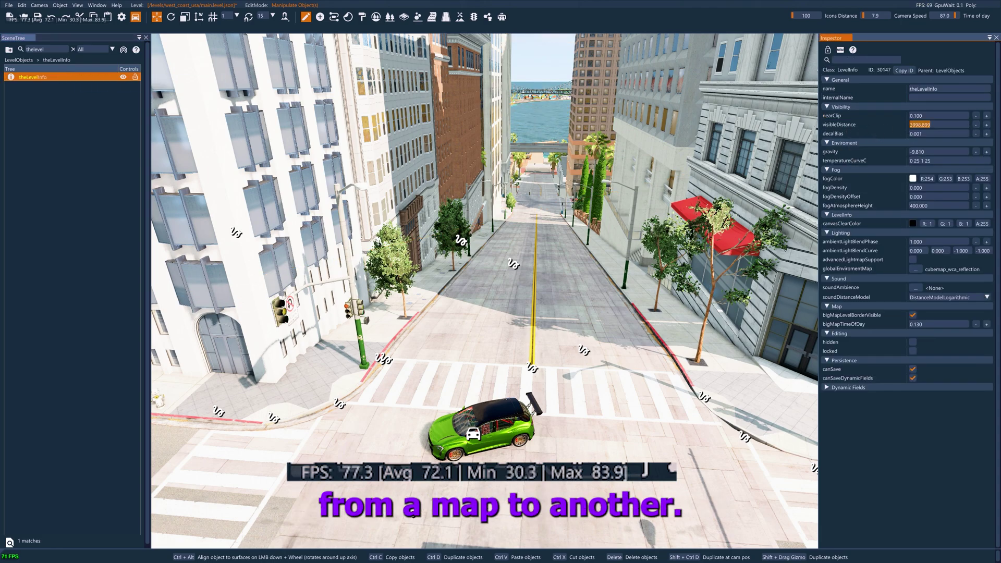
text(1000.000)
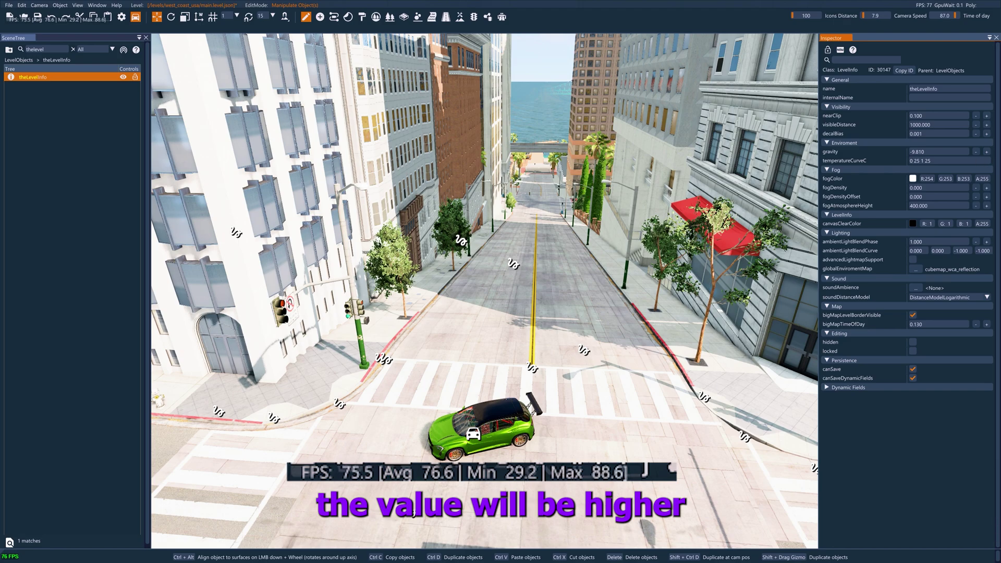
Lower the visible distance through 1000, 500, 300 and 200 down to 100
key(ctrl+a)
text(00)
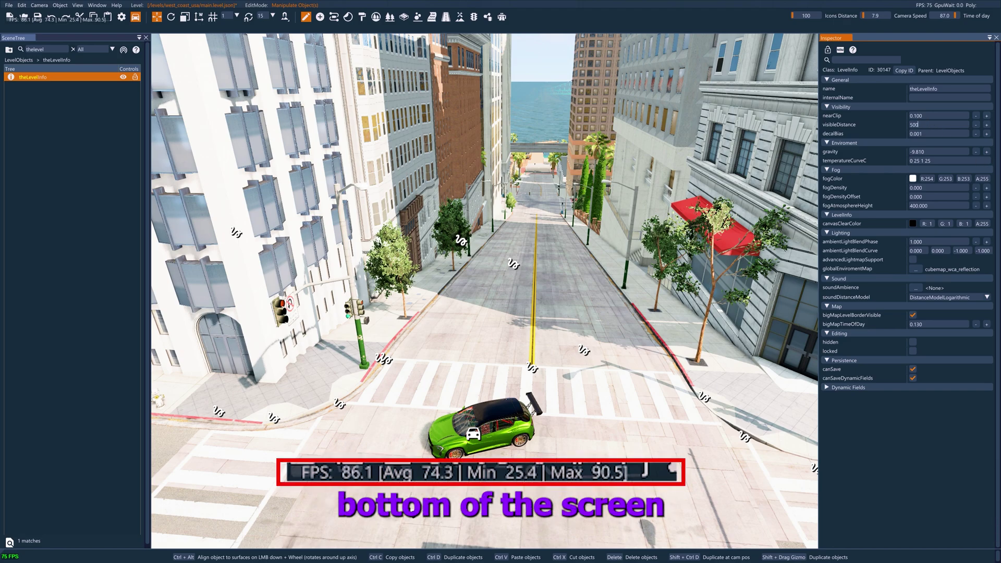
key(ctrl+a)
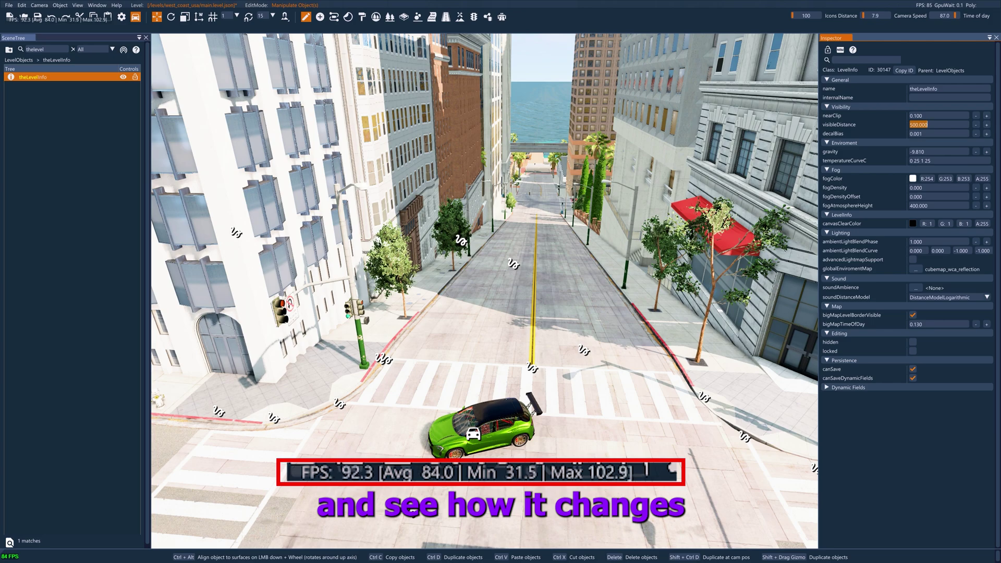
text(300)
key(Return)
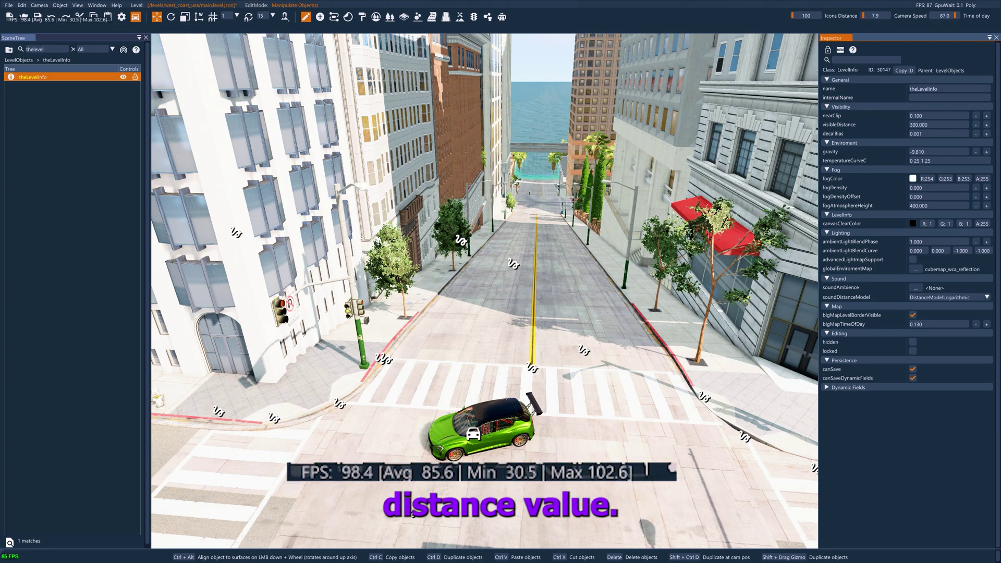
key(ctrl+z)
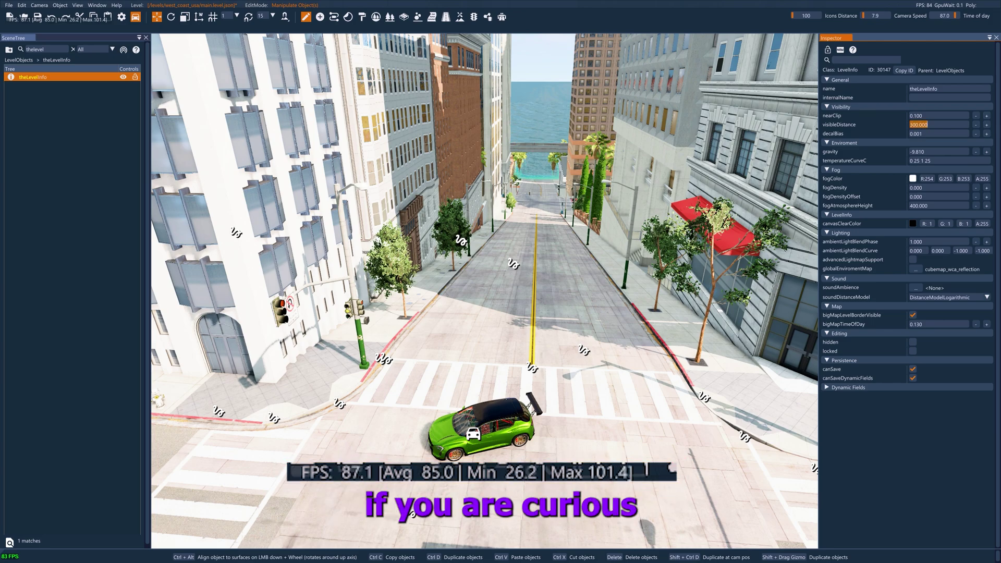
text(200)
key(Return)
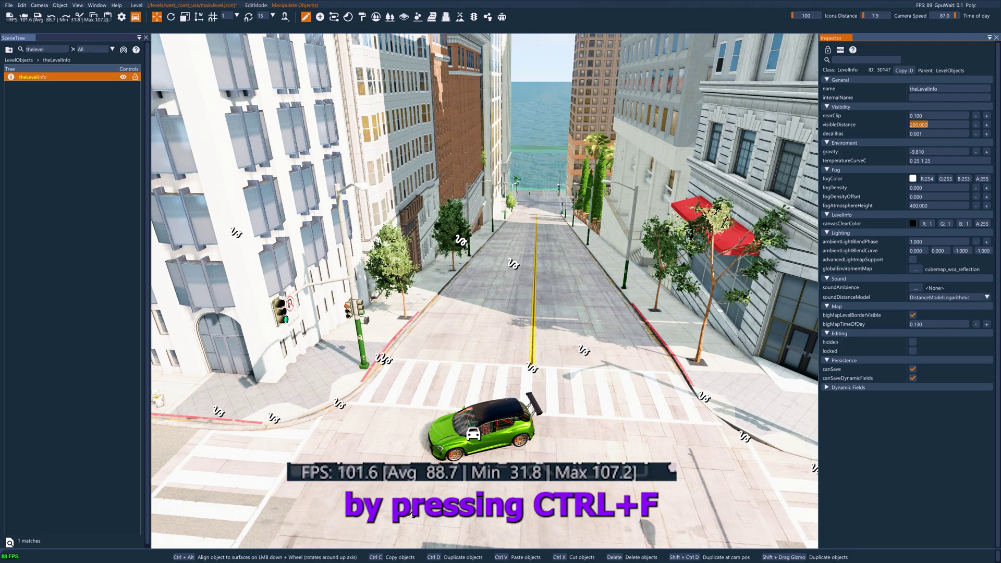
text(100.000)
key(Return)
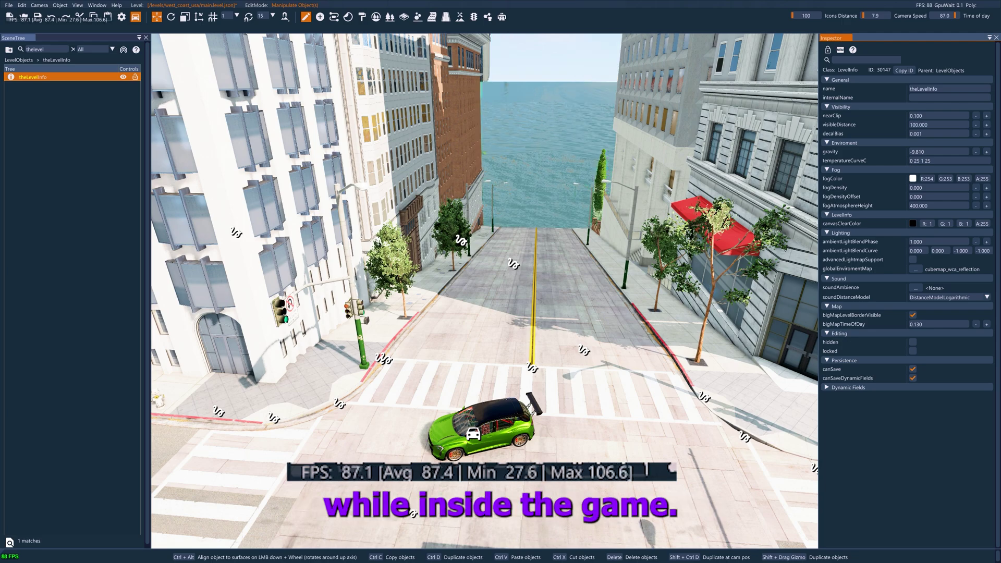
Look around the level's streets and sky with the 100 visible distance
drag(744, 210, 548, 235)
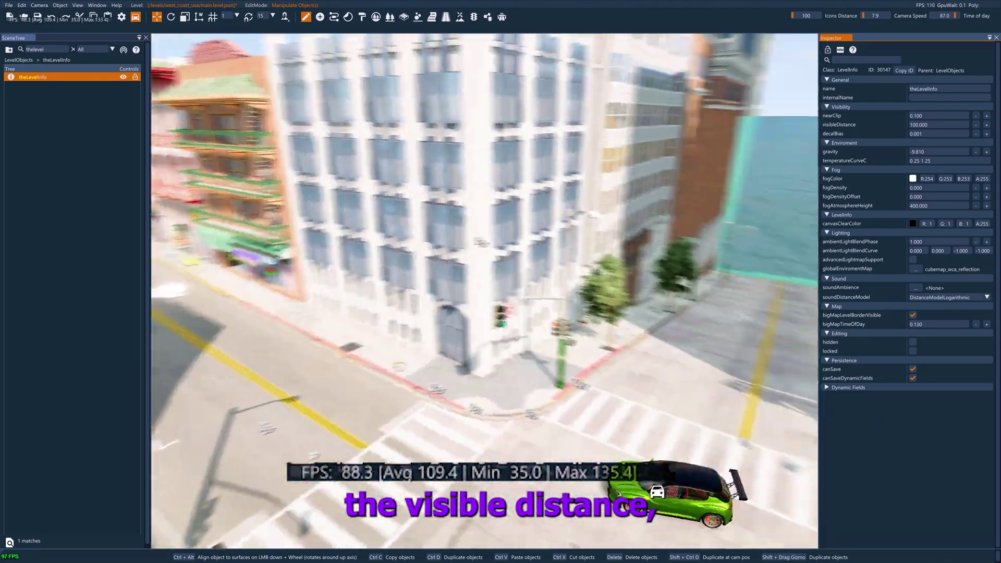
drag(485, 290, 548, 282)
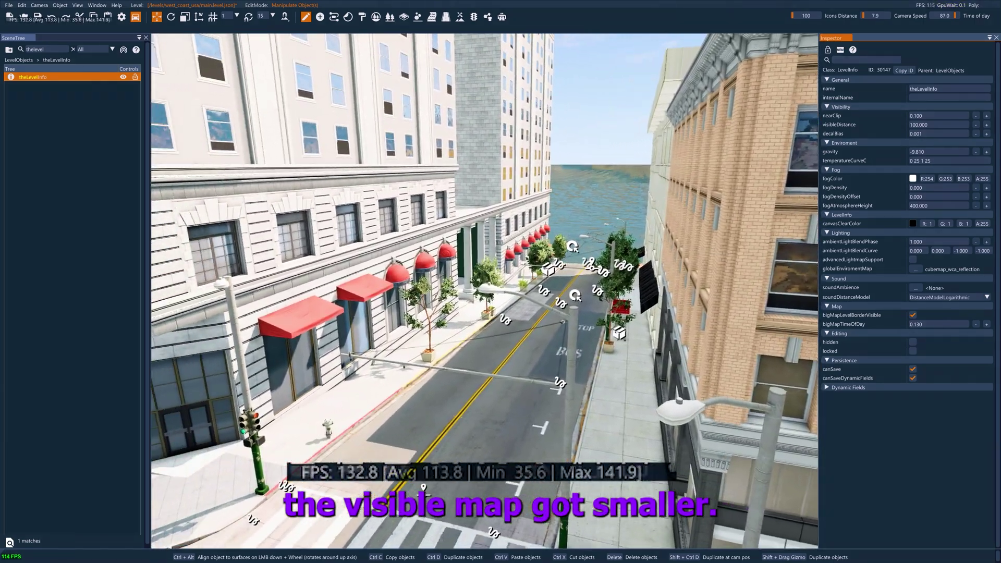
drag(485, 313, 485, 235)
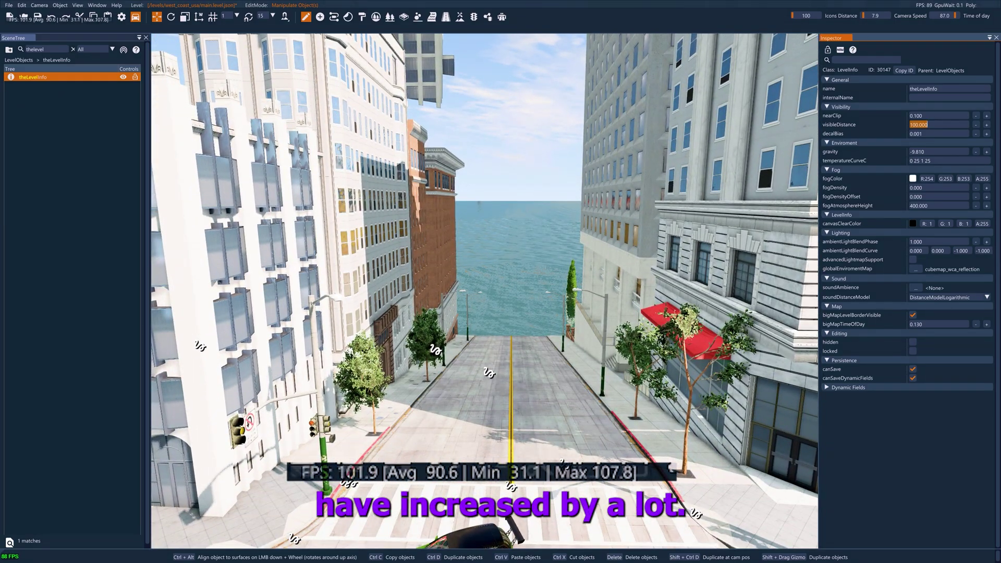
text(200)
Set theLevelInfo's visible distance back to 200
key(Return)
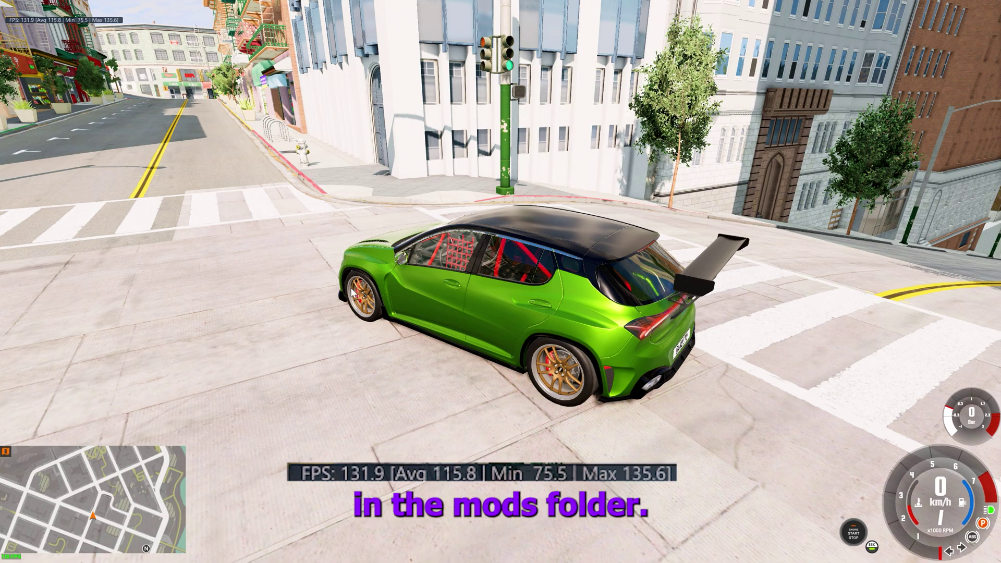
Set CK Graphics LOD bias to 15 and groundcover density to 0, expand low-end options, and use orbit camera
key(F10)
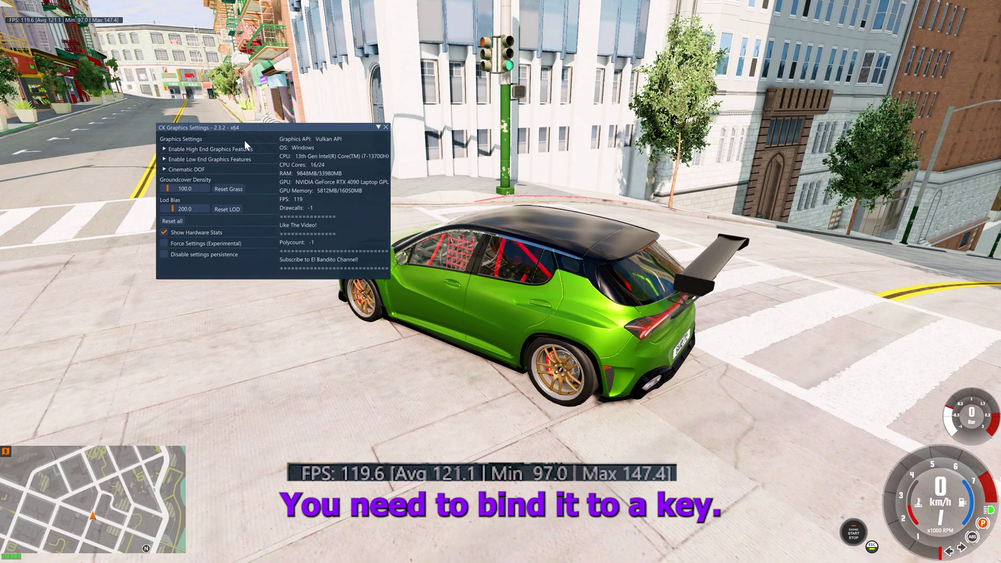
drag(239, 129, 476, 63)
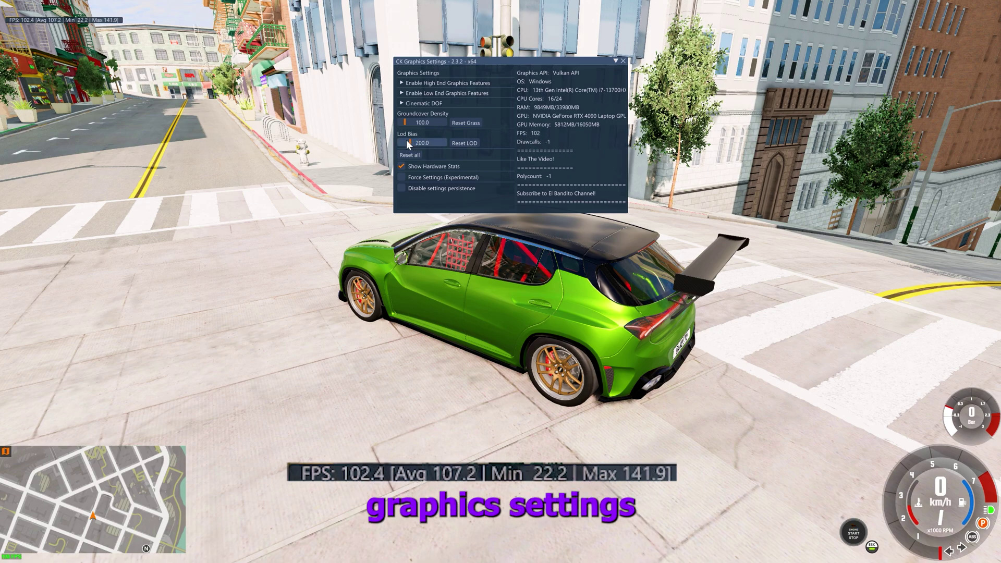
drag(409, 142, 395, 141)
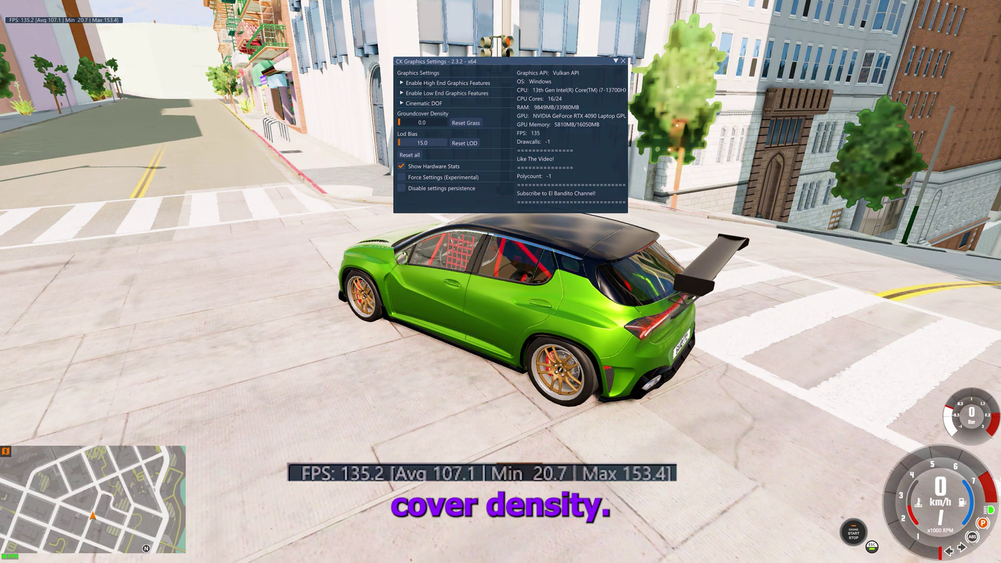
drag(402, 122, 326, 137)
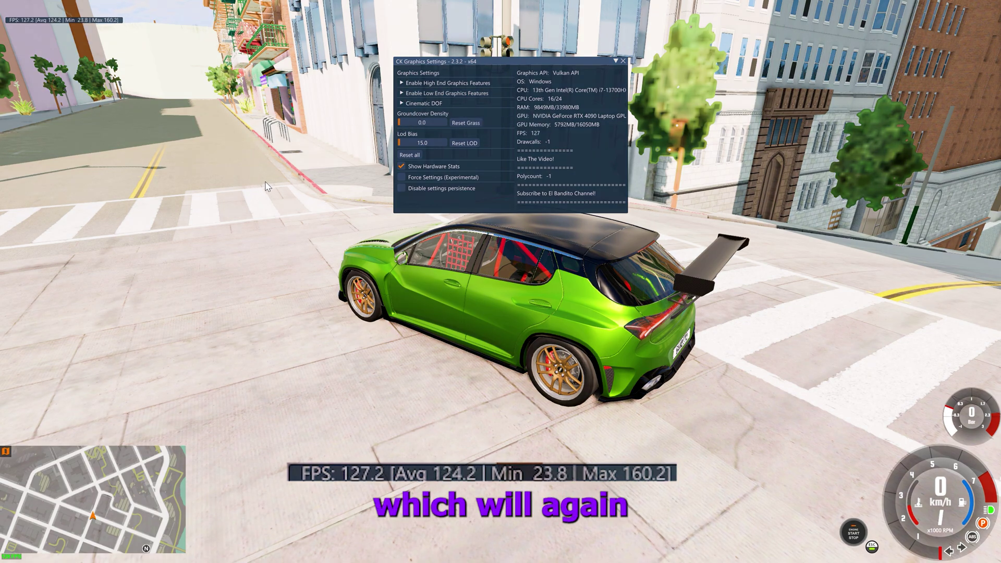
click(404, 93)
mouse_move(447, 93)
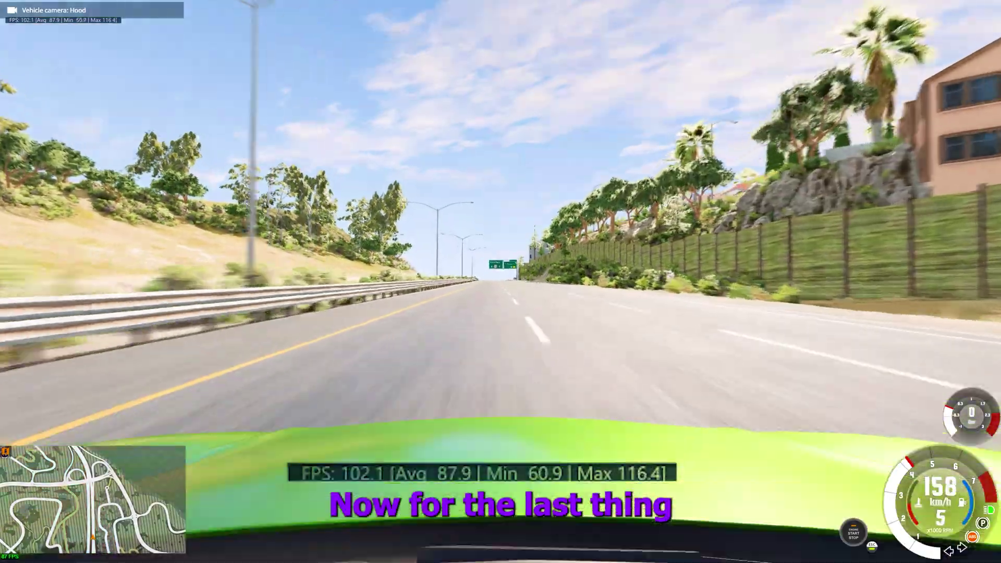
key(c)
key(c)
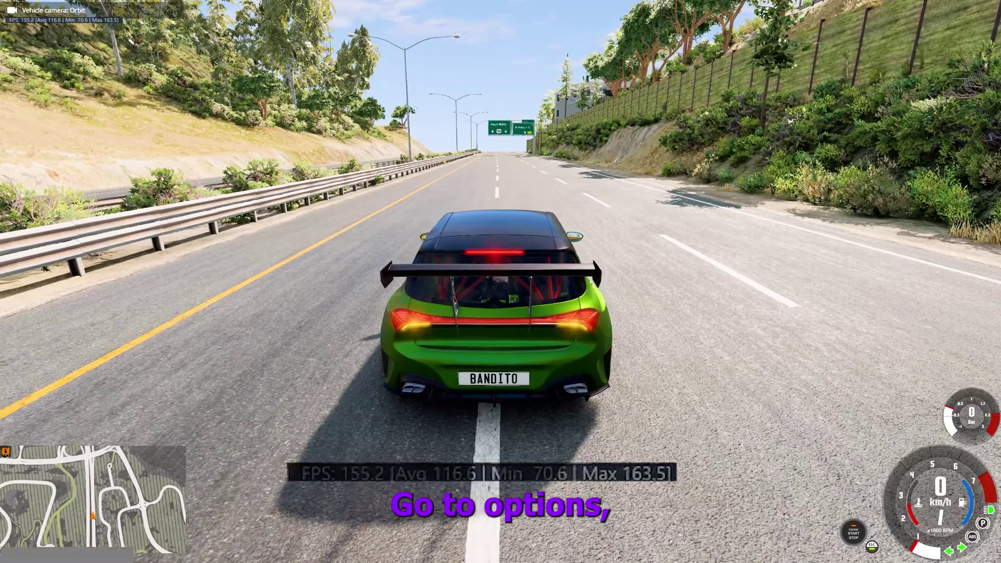
Set the orbit camera field of view modifier to -20 deg in Camera options
key(Escape)
click(699, 8)
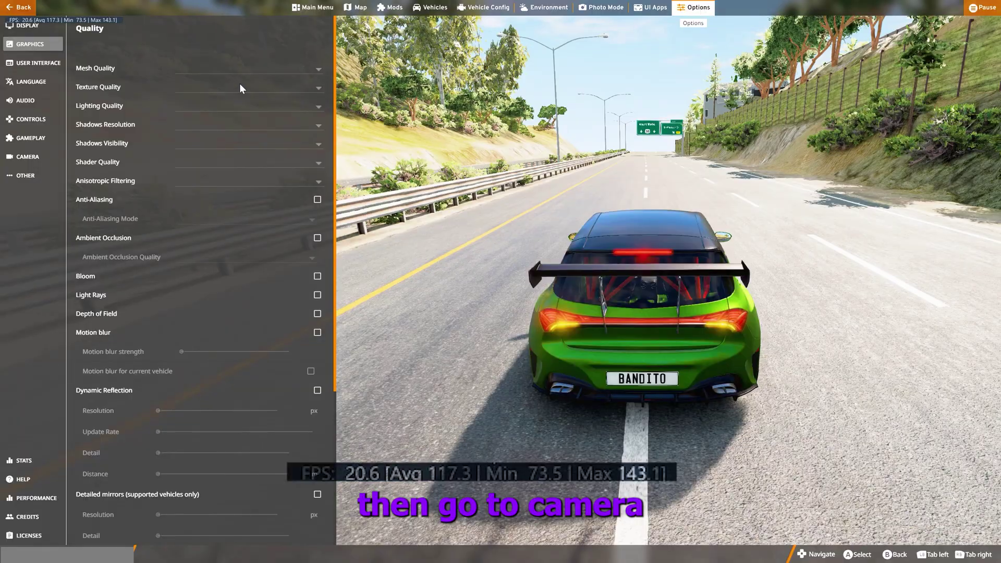
click(27, 157)
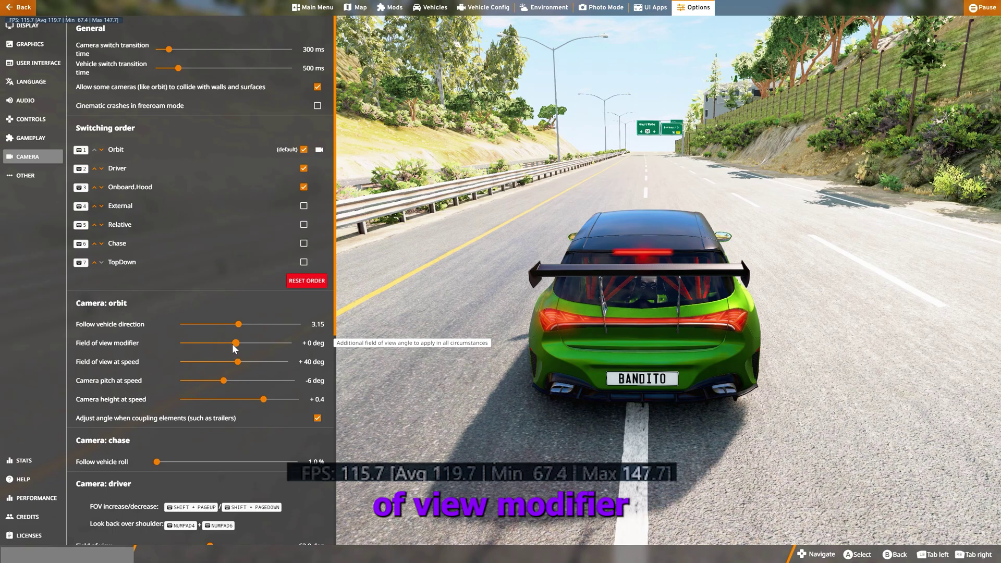
drag(219, 342, 164, 342)
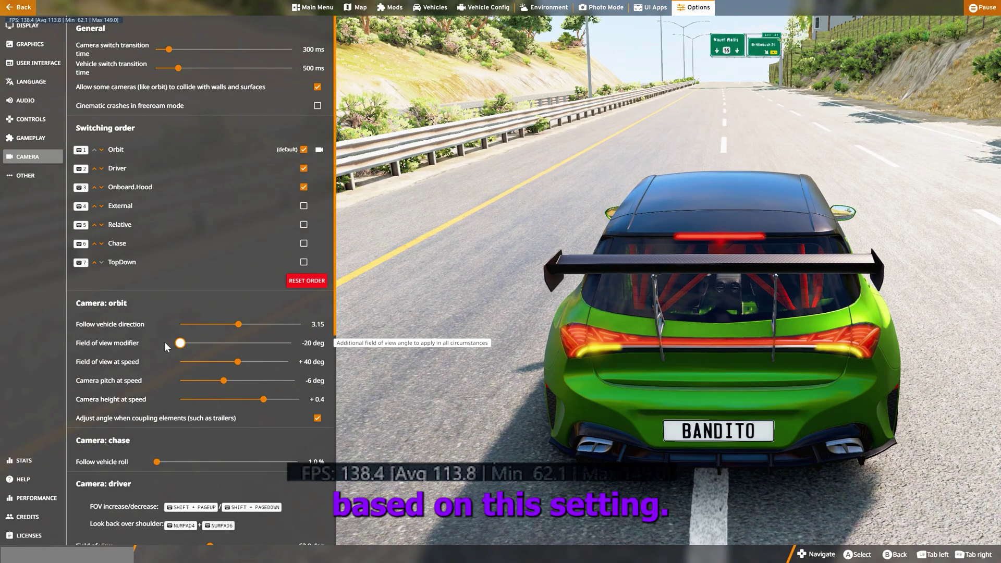
key(Escape)
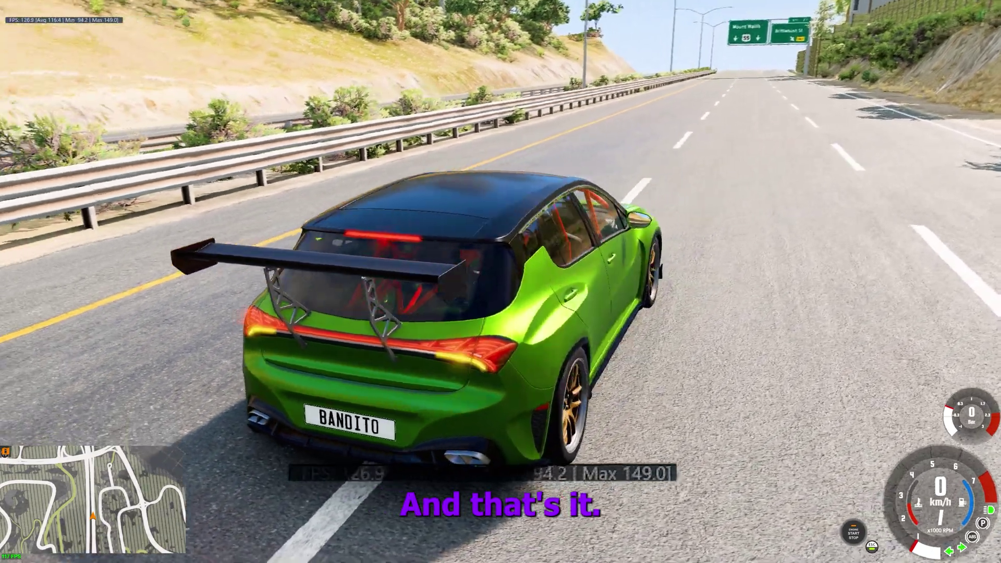